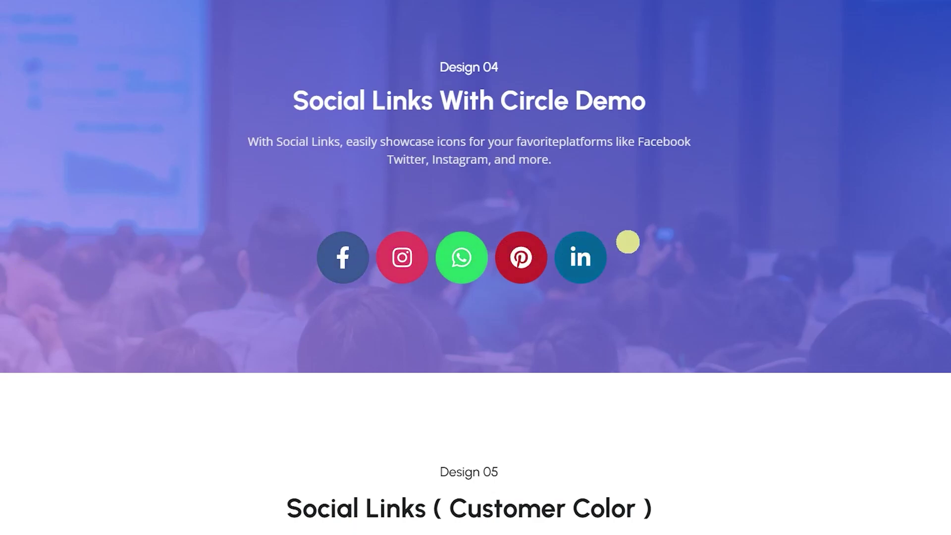
Insert a one-column ZoloBlocks Container under the title using /container.
{"action": "scroll", "coordinate": [820, 233], "scroll_direction": "down", "scroll_amount": 6}
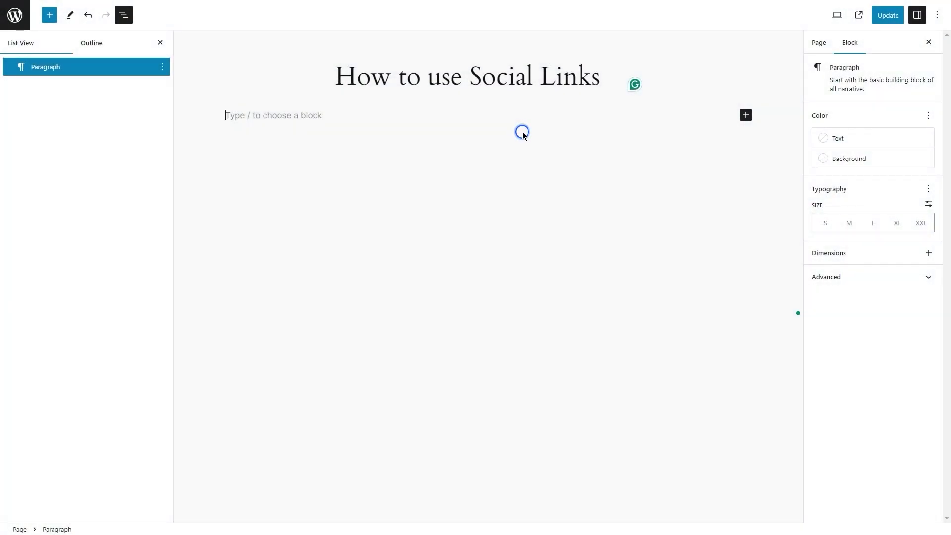
{"action": "type", "text": "/"}
{"action": "key", "text": "Return"}
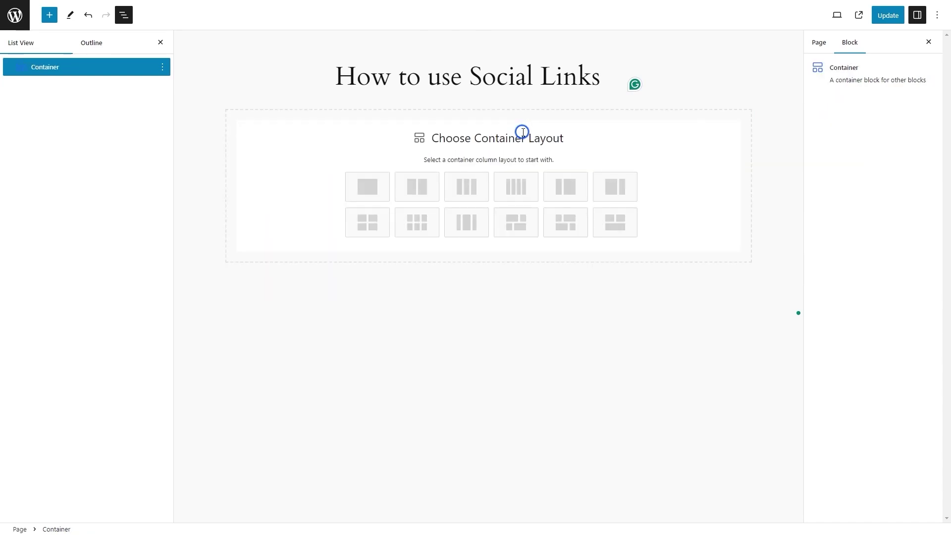
{"action": "left_click", "coordinate": [384, 187]}
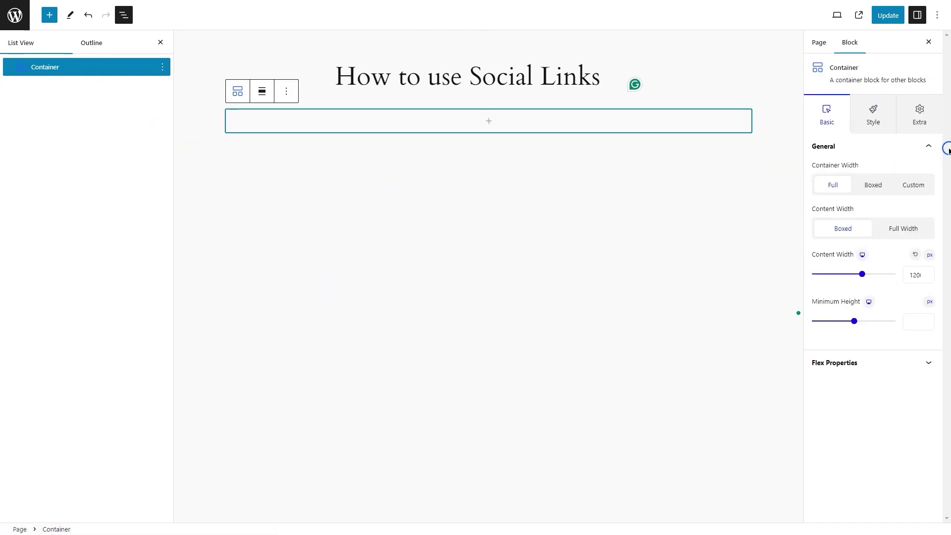
Unlink the container's padding and set Top and Bottom to 50 px.
{"action": "left_click", "coordinate": [933, 122]}
{"action": "left_click", "coordinate": [929, 213]}
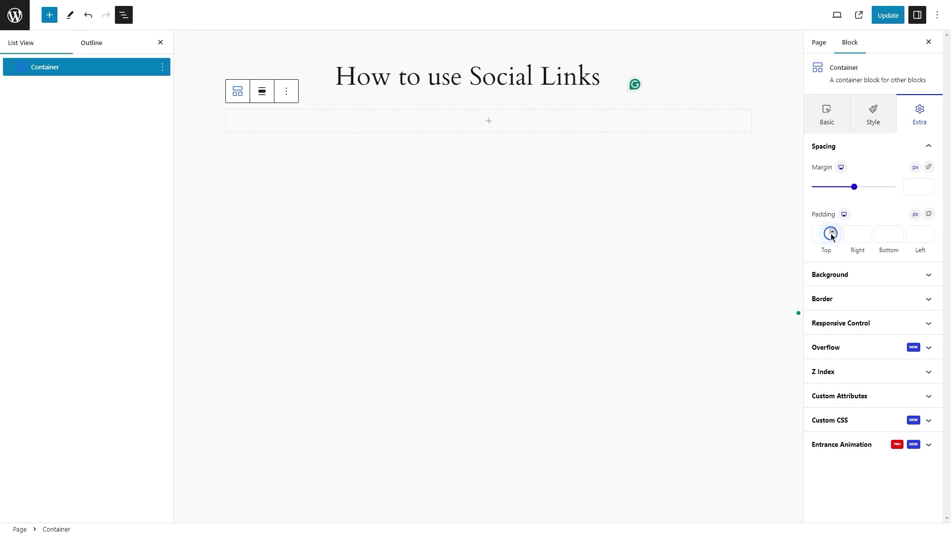
{"action": "left_click", "coordinate": [882, 234]}
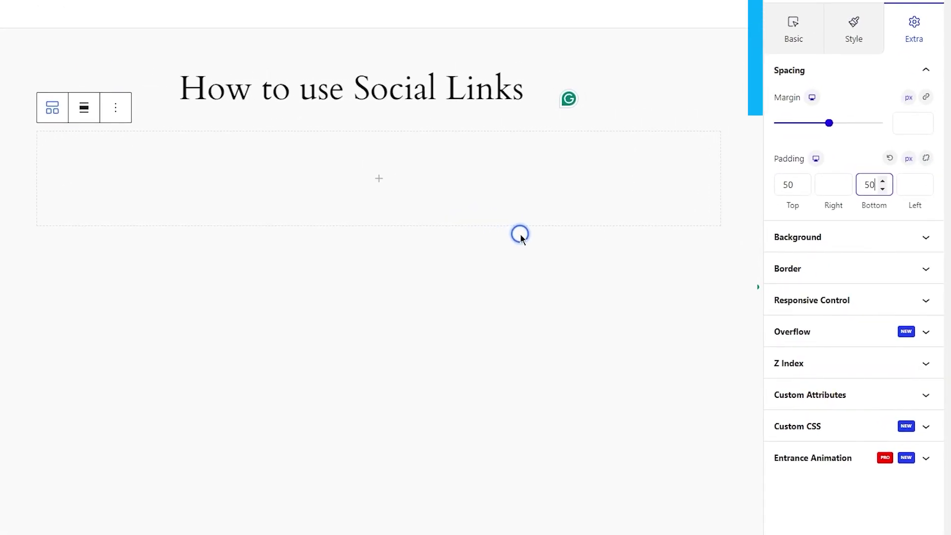
Search 'soci' in the container's inserter and add the Social Links block.
{"action": "left_click", "coordinate": [375, 179]}
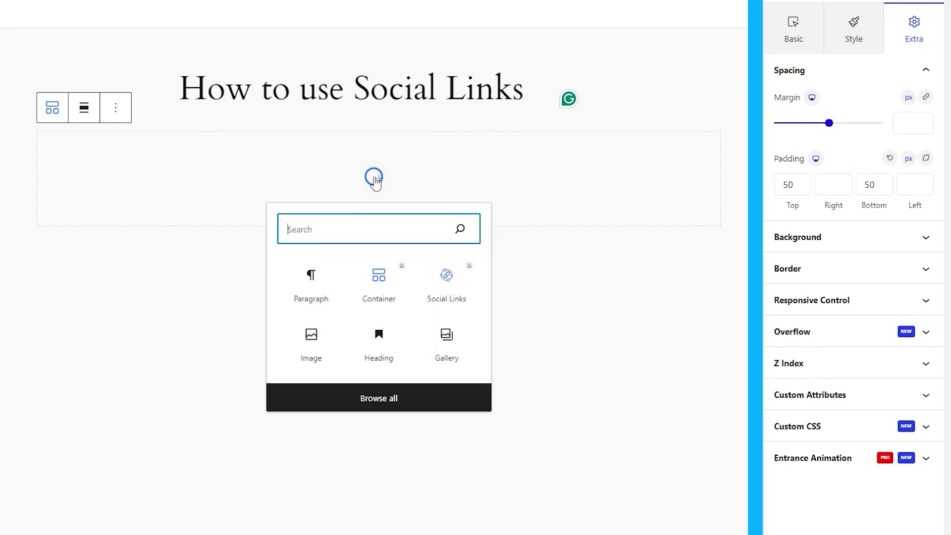
{"action": "left_click", "coordinate": [435, 265]}
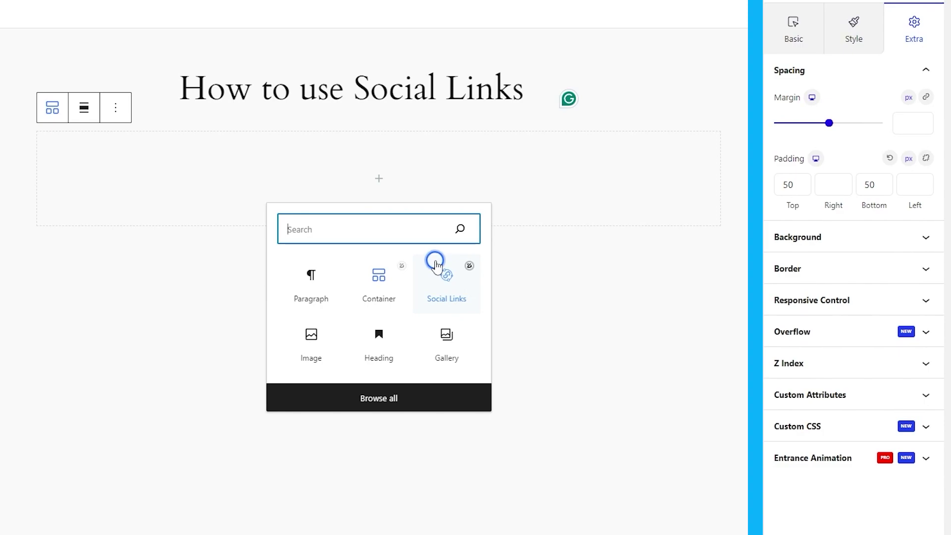
{"action": "type", "text": "socia"}
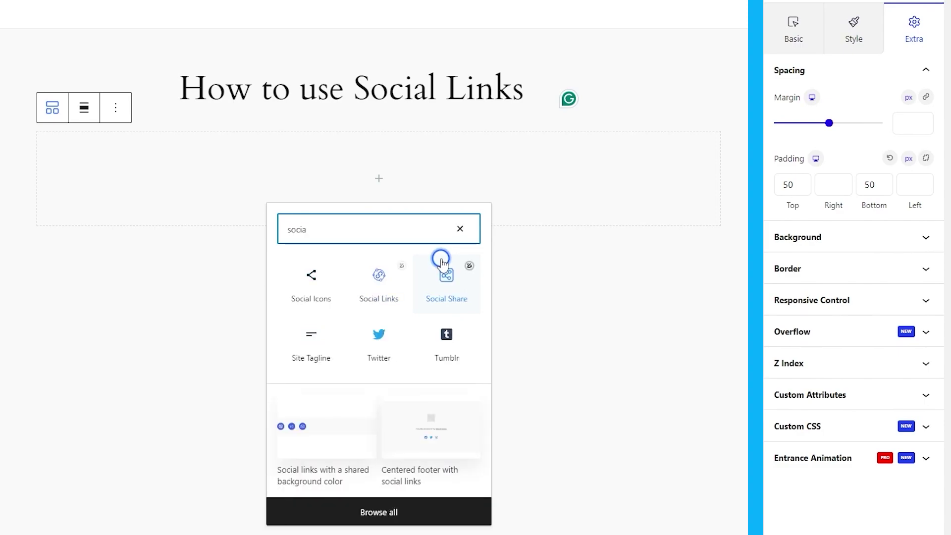
{"action": "left_click", "coordinate": [384, 268]}
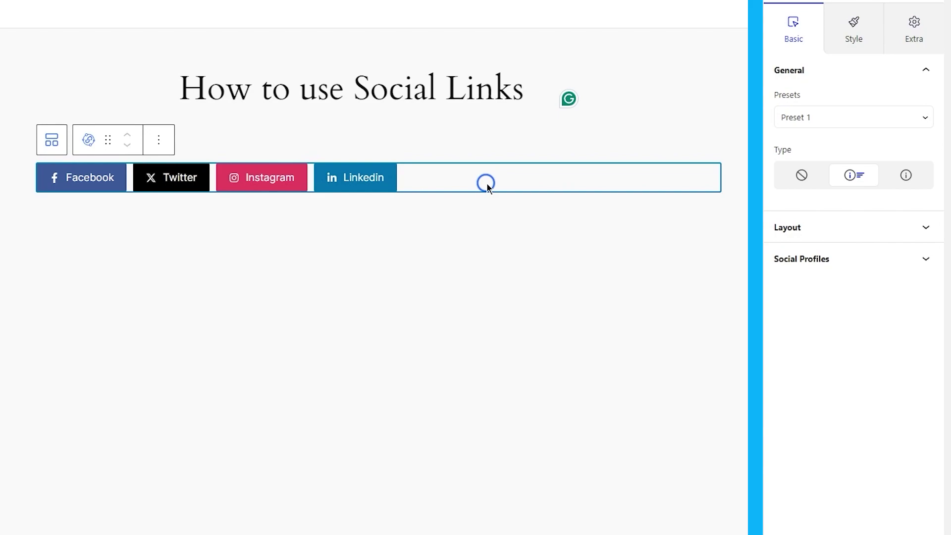
{"action": "left_click", "coordinate": [869, 129]}
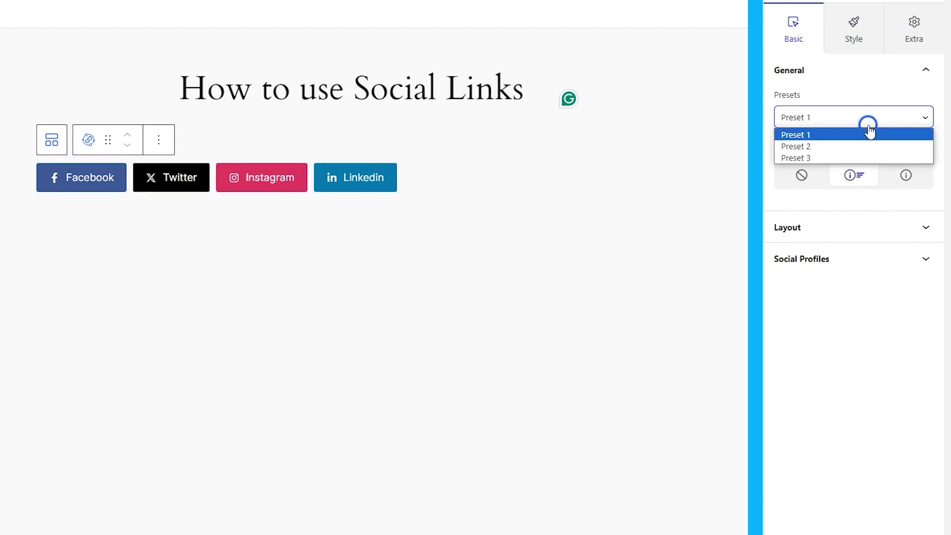
{"action": "left_click", "coordinate": [842, 145]}
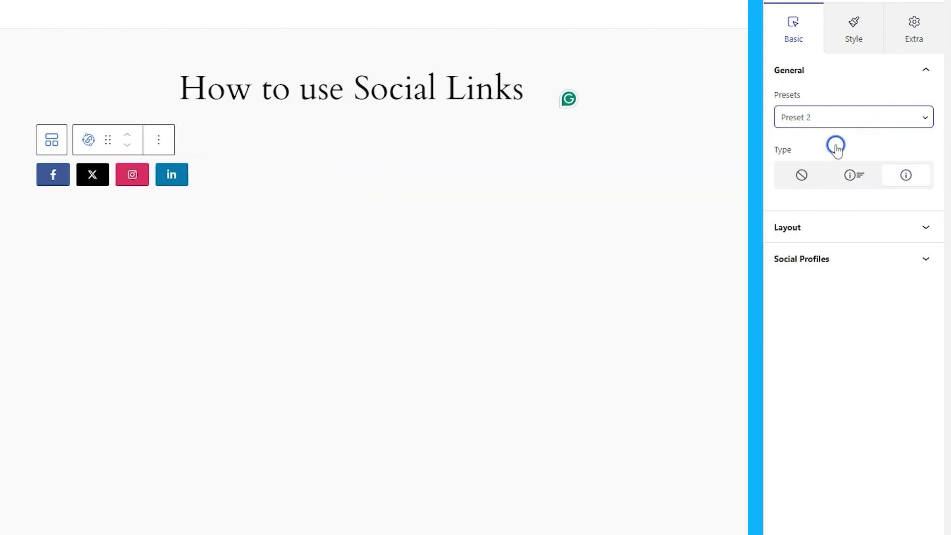
{"action": "left_click", "coordinate": [836, 127]}
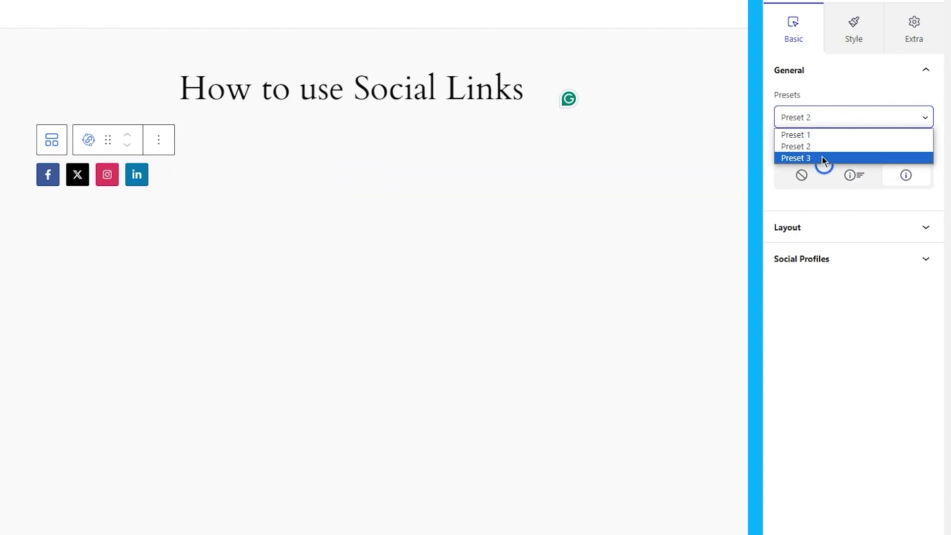
{"action": "left_click", "coordinate": [822, 158]}
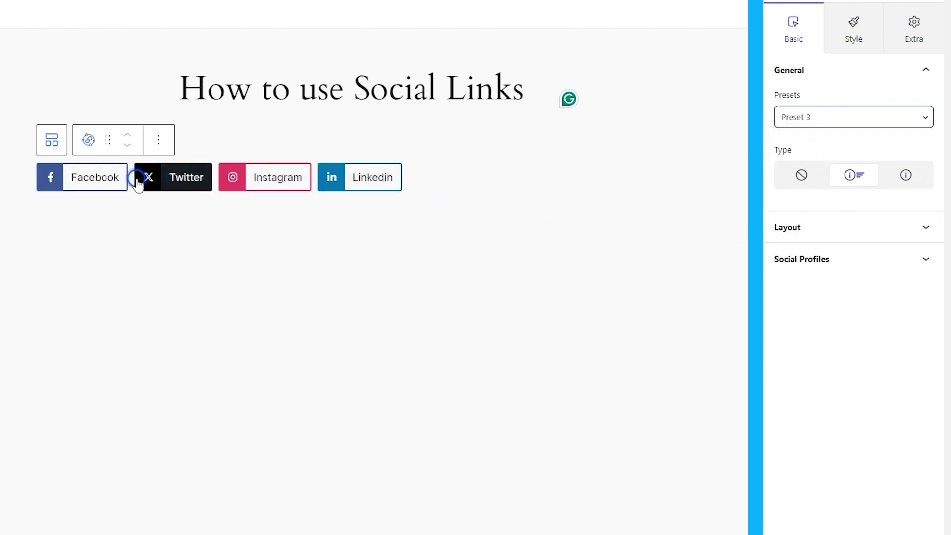
{"action": "left_click", "coordinate": [820, 118]}
{"action": "left_click", "coordinate": [814, 130]}
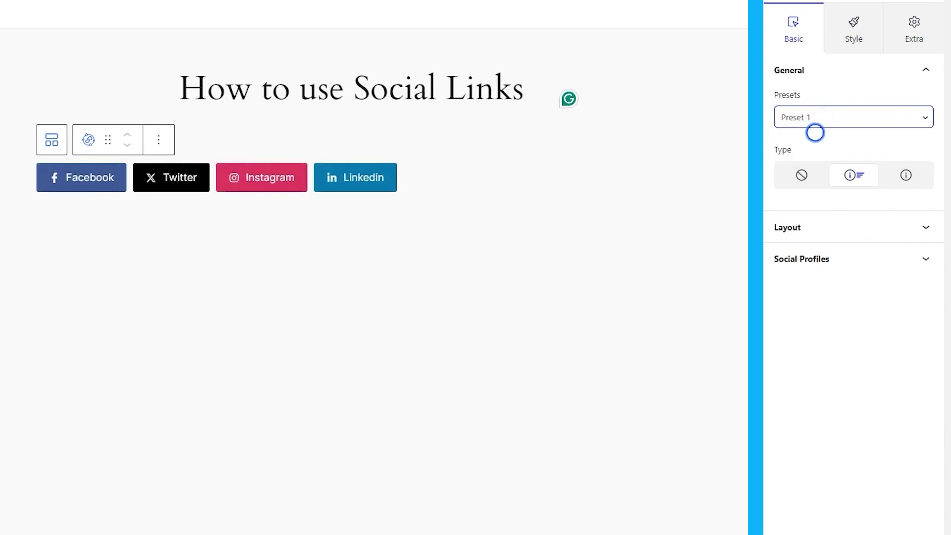
{"action": "left_click", "coordinate": [785, 176]}
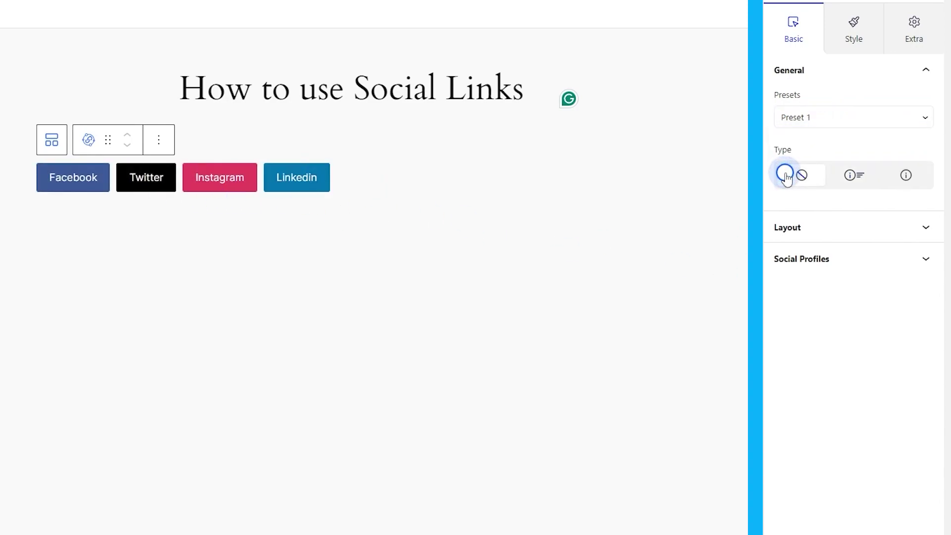
{"action": "left_click", "coordinate": [845, 178]}
{"action": "left_click", "coordinate": [899, 175]}
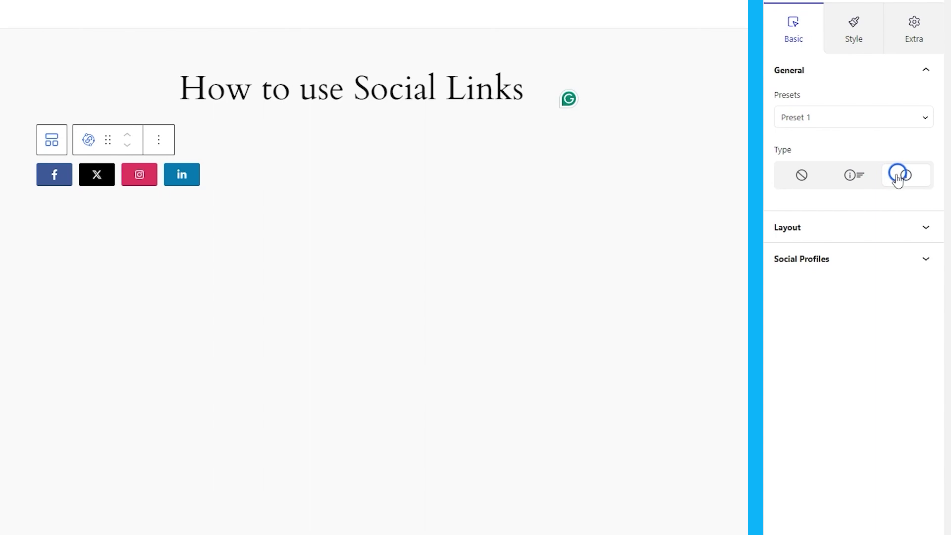
{"action": "left_click", "coordinate": [861, 177]}
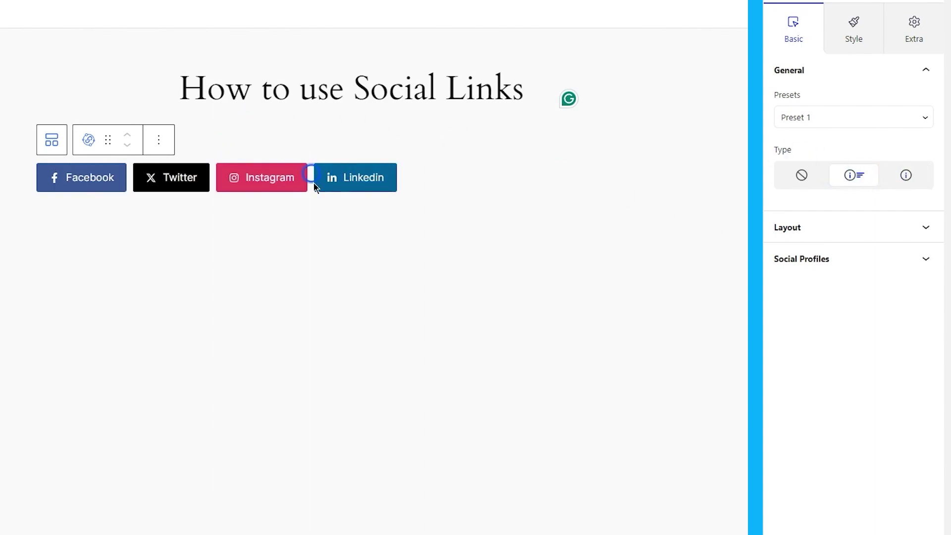
Set the Social Links Layout Type to Grid with five columns and a 27 px column gap.
{"action": "left_click", "coordinate": [794, 229]}
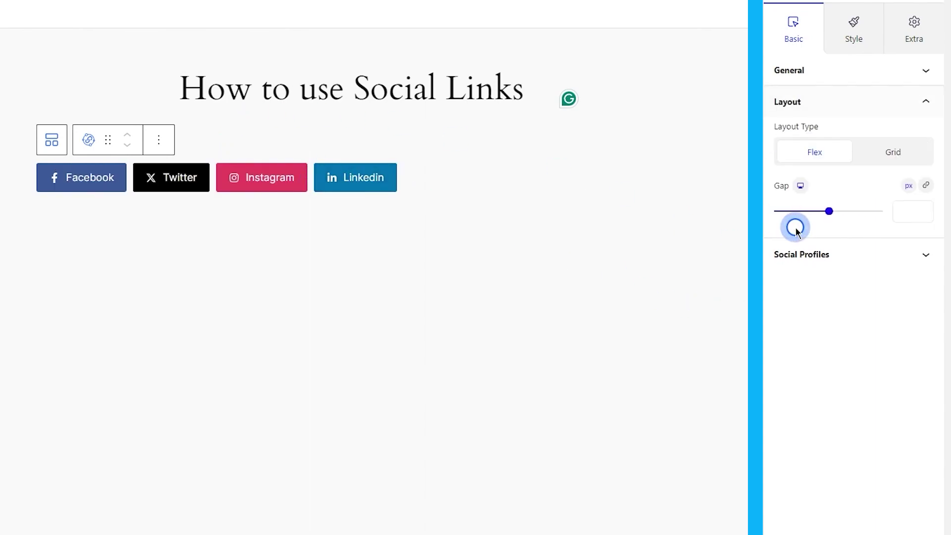
{"action": "left_click", "coordinate": [886, 163]}
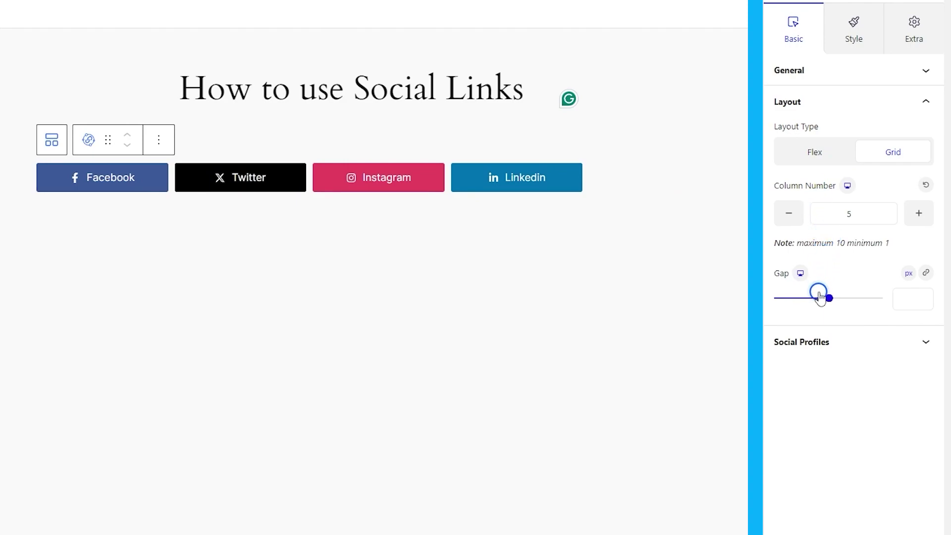
{"action": "left_click", "coordinate": [828, 154]}
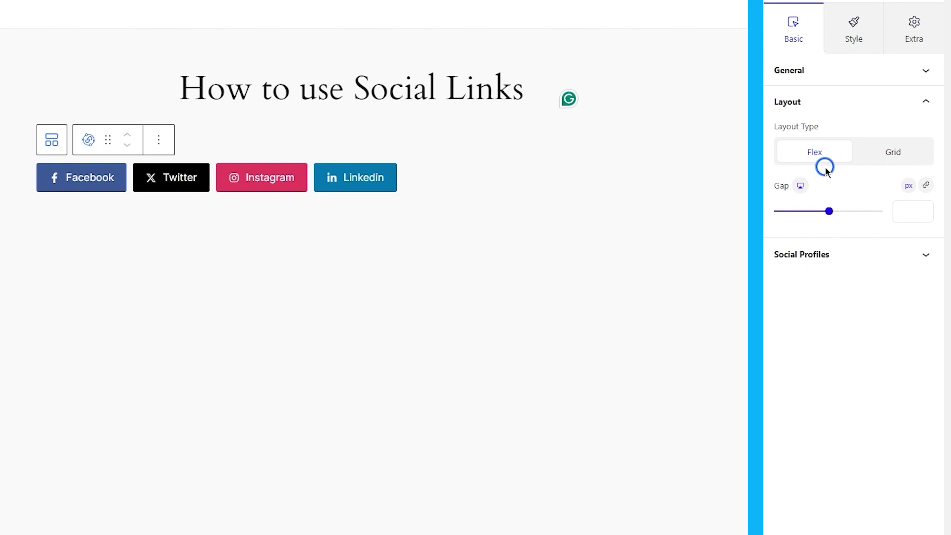
{"action": "left_click", "coordinate": [890, 157]}
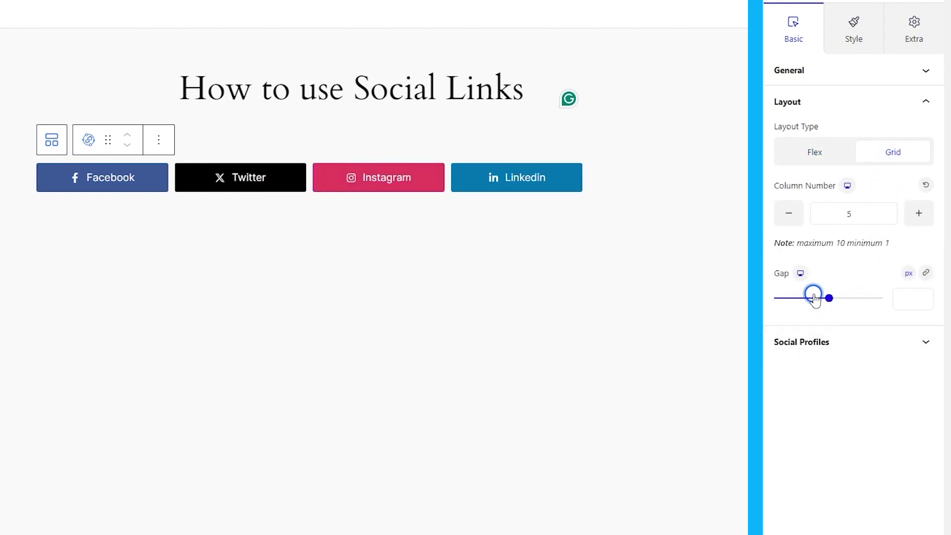
{"action": "left_click", "coordinate": [927, 274]}
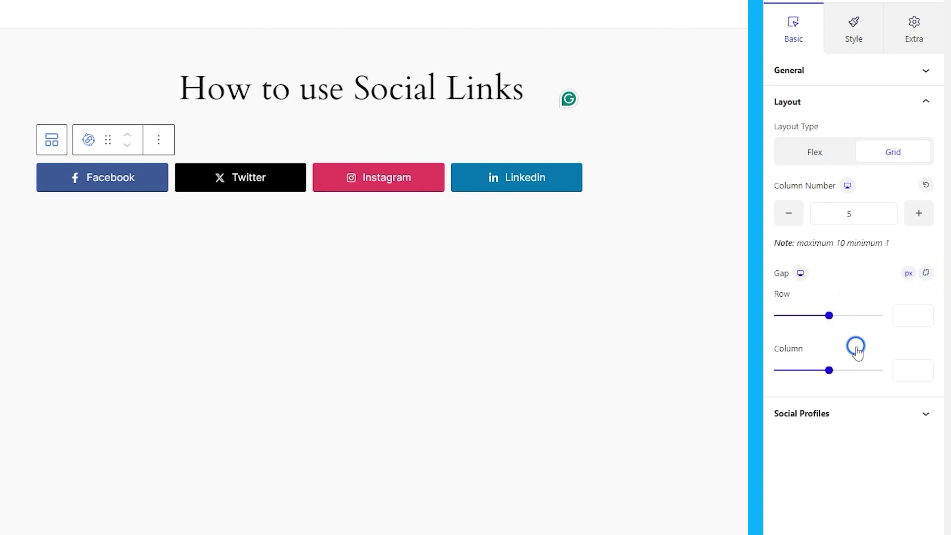
{"action": "mouse_move", "coordinate": [831, 315]}
{"action": "left_mouse_down"}
{"action": "mouse_move", "coordinate": [855, 316]}
{"action": "mouse_move", "coordinate": [827, 313]}
{"action": "left_mouse_up"}
{"action": "left_click_drag", "start_coordinate": [828, 370], "coordinate": [796, 353]}
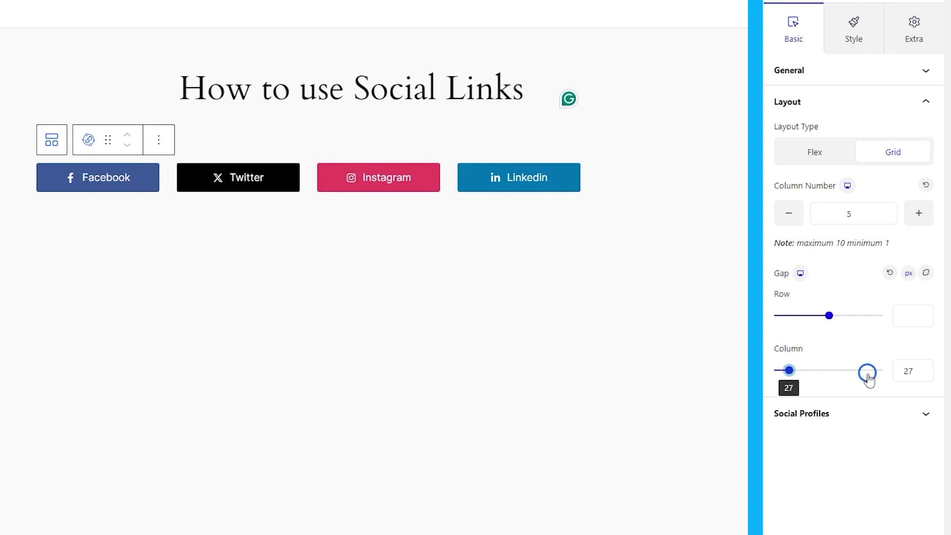
Add a new social profile and rename it Pinterest.
{"action": "left_click", "coordinate": [790, 415]}
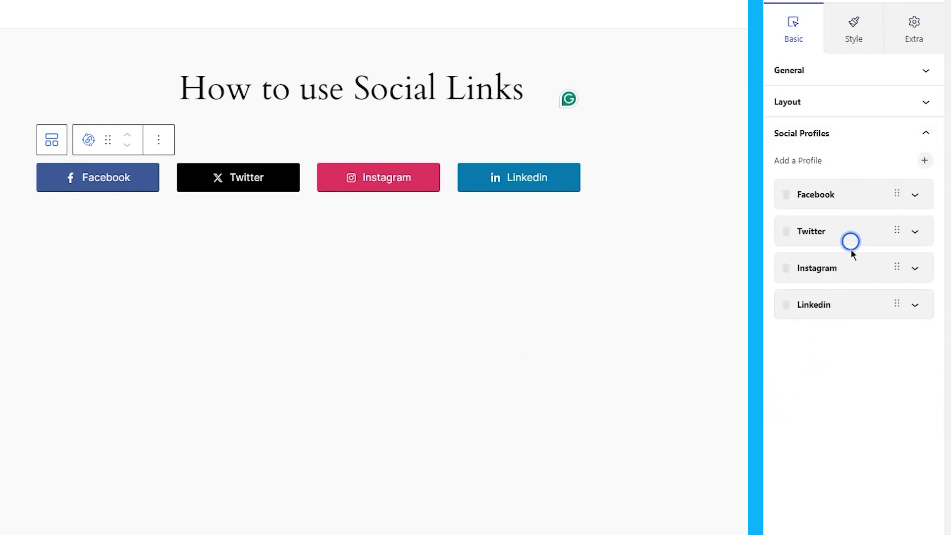
{"action": "left_click", "coordinate": [924, 162]}
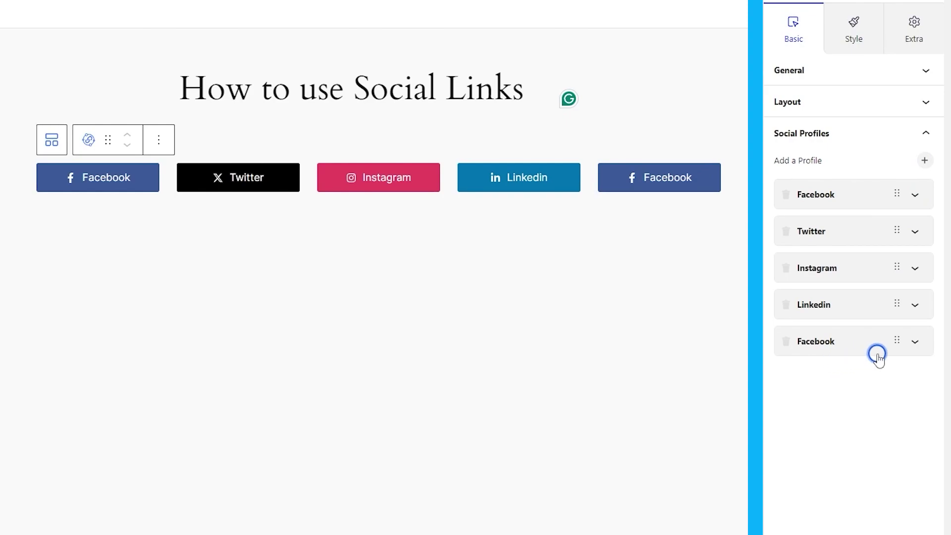
{"action": "left_click", "coordinate": [896, 348]}
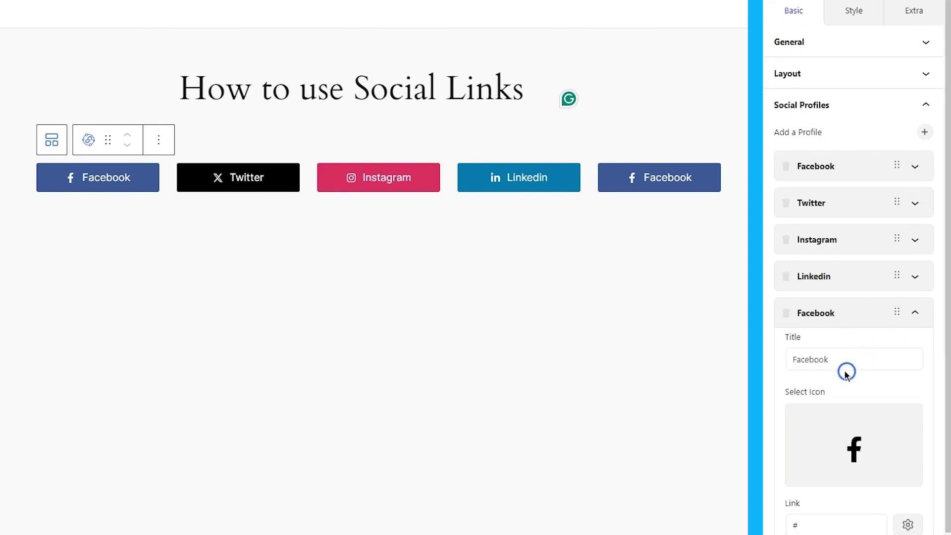
{"action": "double_click", "coordinate": [835, 349]}
{"action": "type", "text": "Pinterest"}
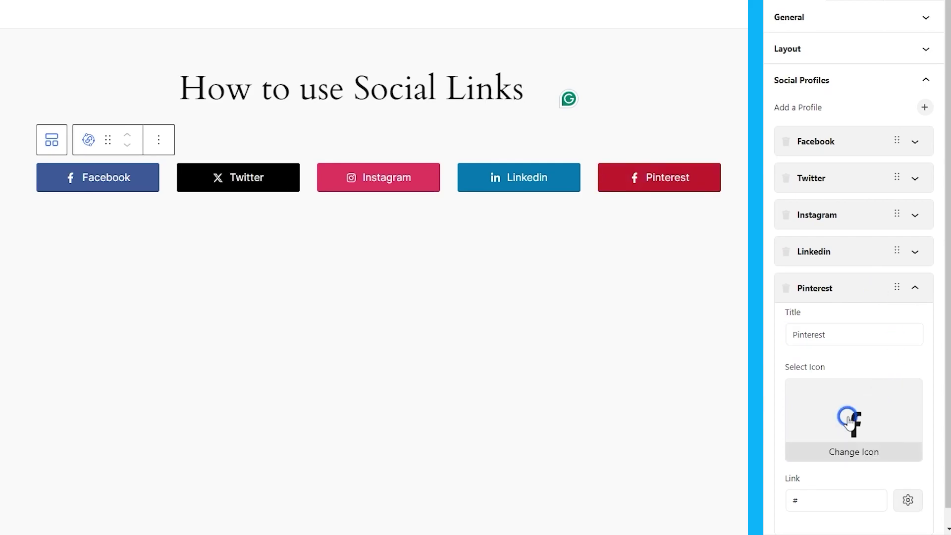
Give the Pinterest profile the Pinterest icon and make its link open in a new tab.
{"action": "left_click", "coordinate": [849, 418]}
{"action": "left_click", "coordinate": [264, 207]}
{"action": "type", "text": "pint"}
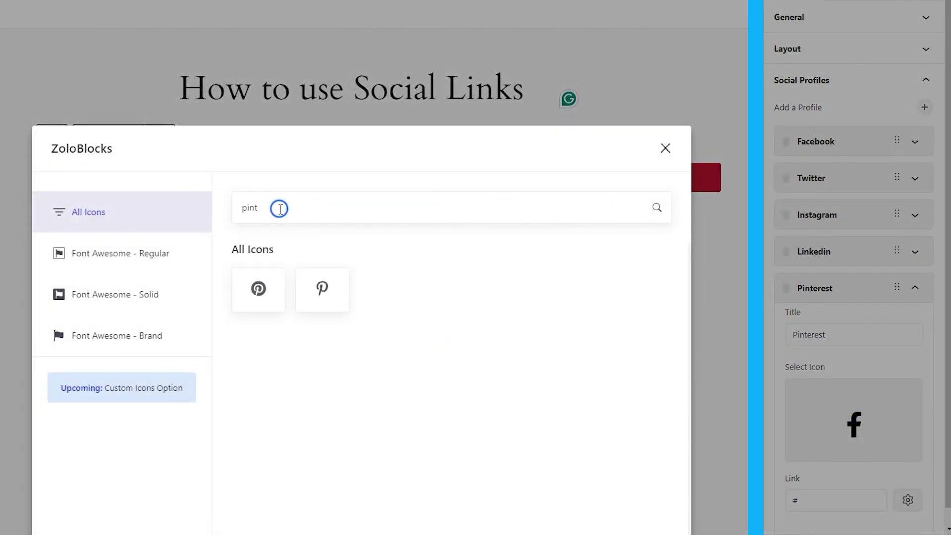
{"action": "left_click", "coordinate": [336, 287]}
{"action": "scroll", "coordinate": [879, 396], "scroll_direction": "down", "scroll_amount": 1}
{"action": "left_click", "coordinate": [826, 480]}
{"action": "left_click", "coordinate": [907, 482]}
{"action": "scroll", "coordinate": [842, 480], "scroll_direction": "down", "scroll_amount": 1}
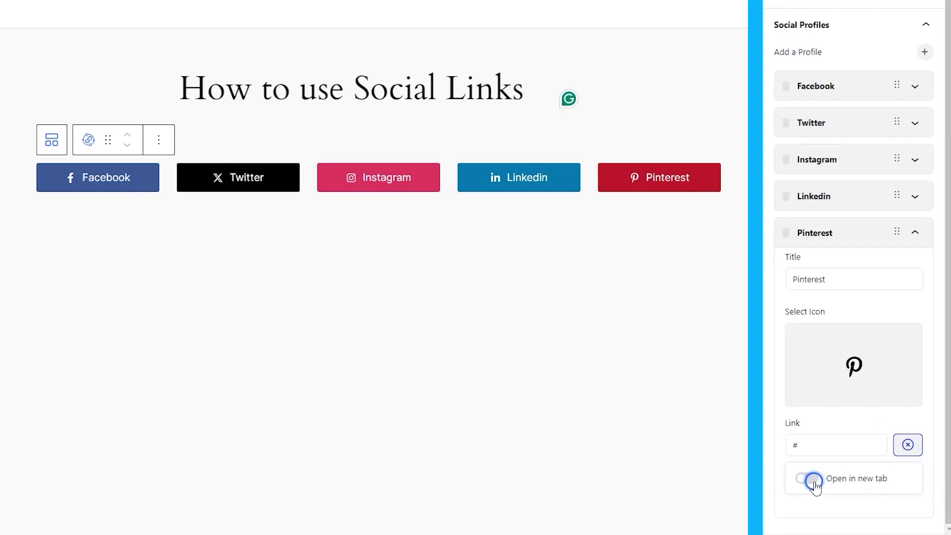
{"action": "left_click", "coordinate": [796, 481]}
{"action": "left_click", "coordinate": [847, 235]}
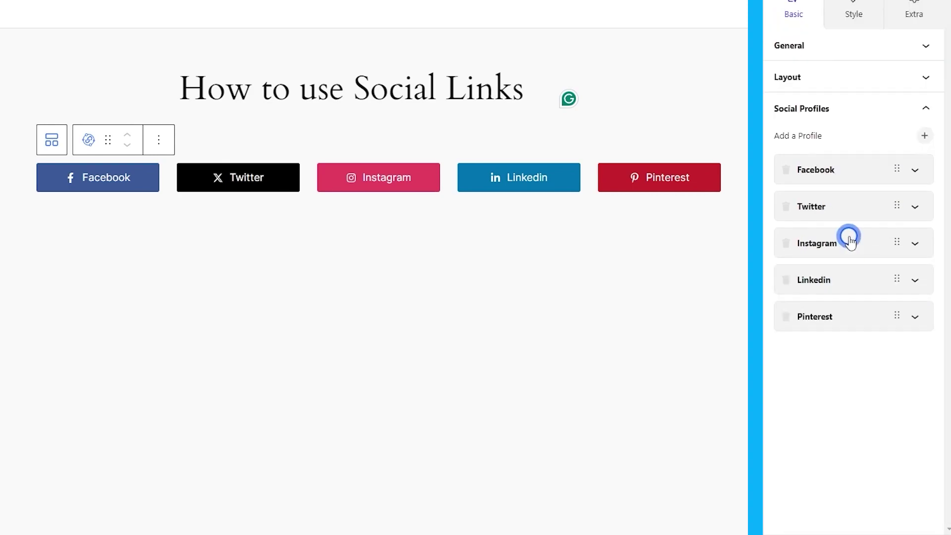
Add a sixth profile named whatsapp with the WhatsApp icon.
{"action": "left_click", "coordinate": [924, 135]}
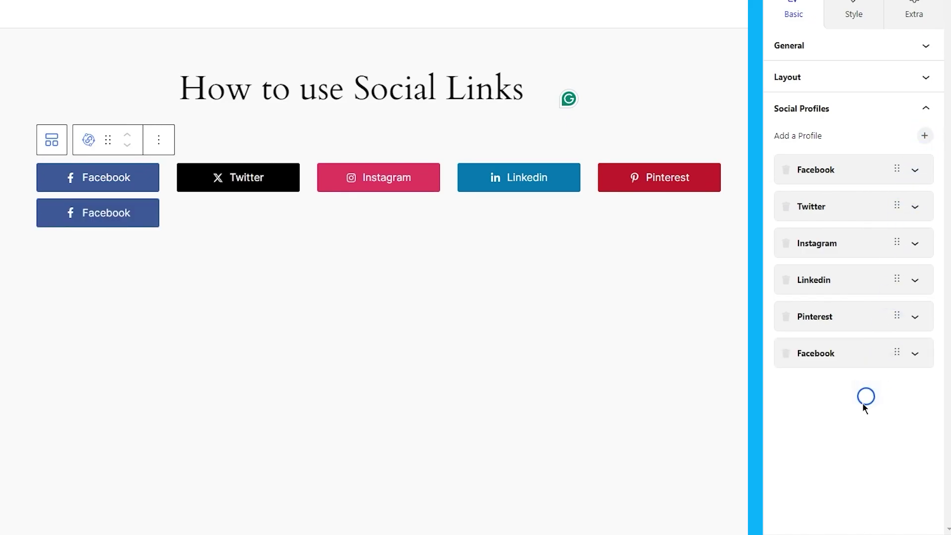
{"action": "left_click", "coordinate": [915, 352]}
{"action": "key", "text": "shift+Tab"}
{"action": "type", "text": "whatsapp"}
{"action": "left_click", "coordinate": [853, 421]}
{"action": "left_click", "coordinate": [305, 213]}
{"action": "type", "text": "wha"}
{"action": "left_click", "coordinate": [279, 277]}
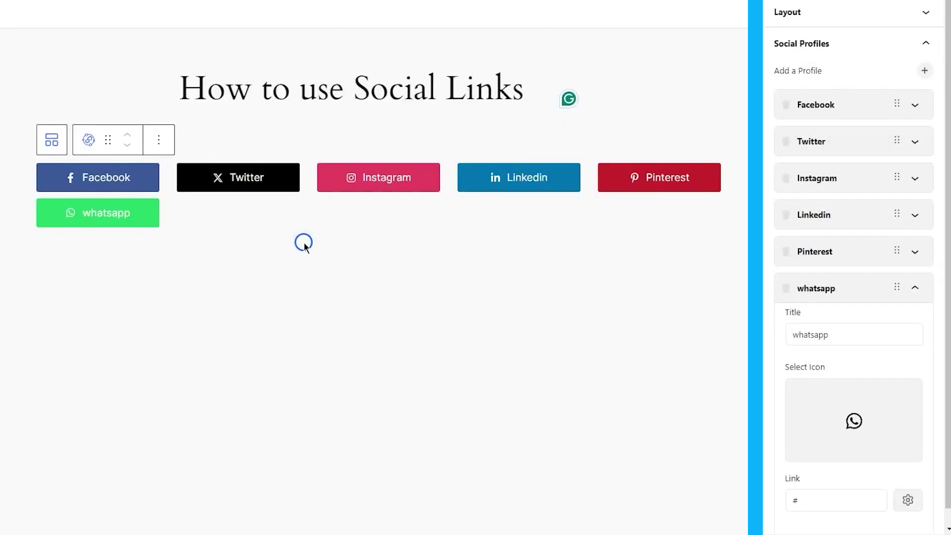
In the Style tab, set the button typography to Urbanist at 18 px.
{"action": "scroll", "coordinate": [879, 248], "scroll_direction": "up", "scroll_amount": 1}
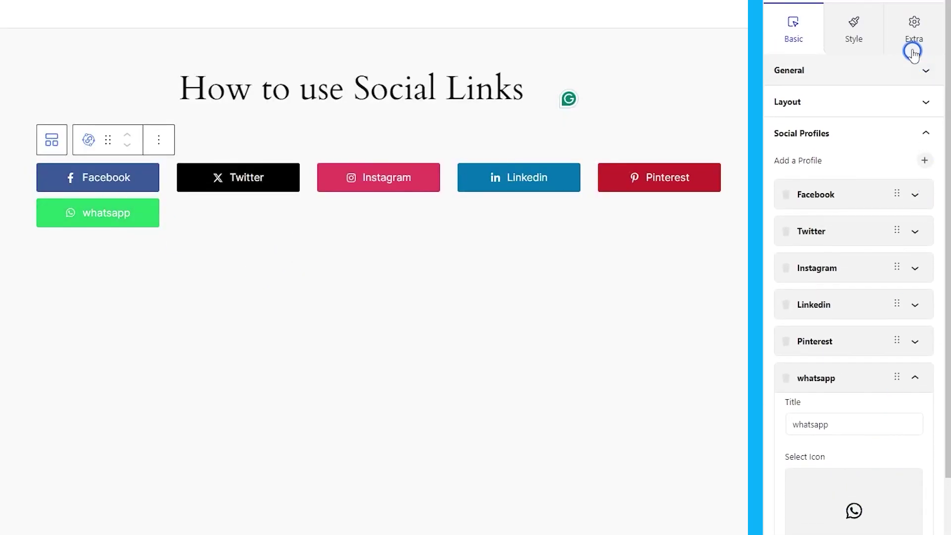
{"action": "left_click", "coordinate": [880, 44]}
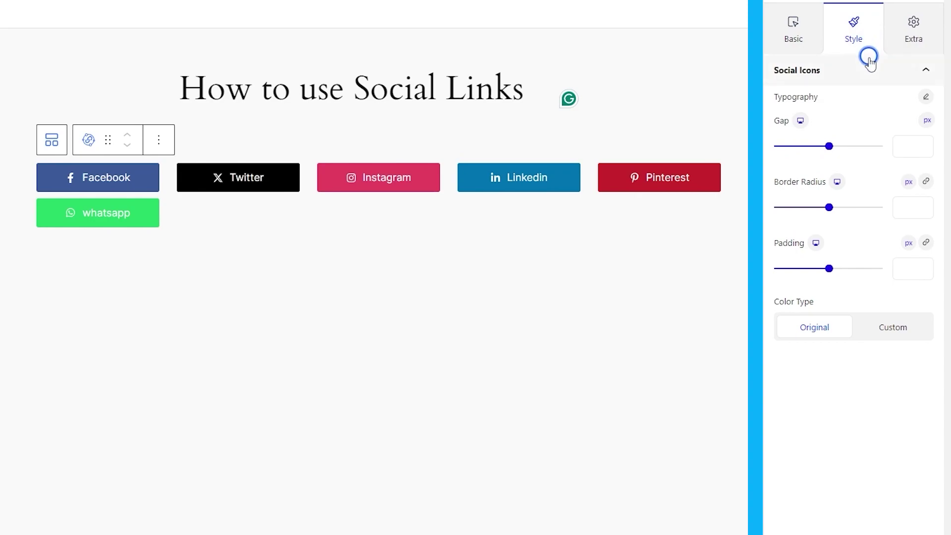
{"action": "left_click", "coordinate": [921, 98]}
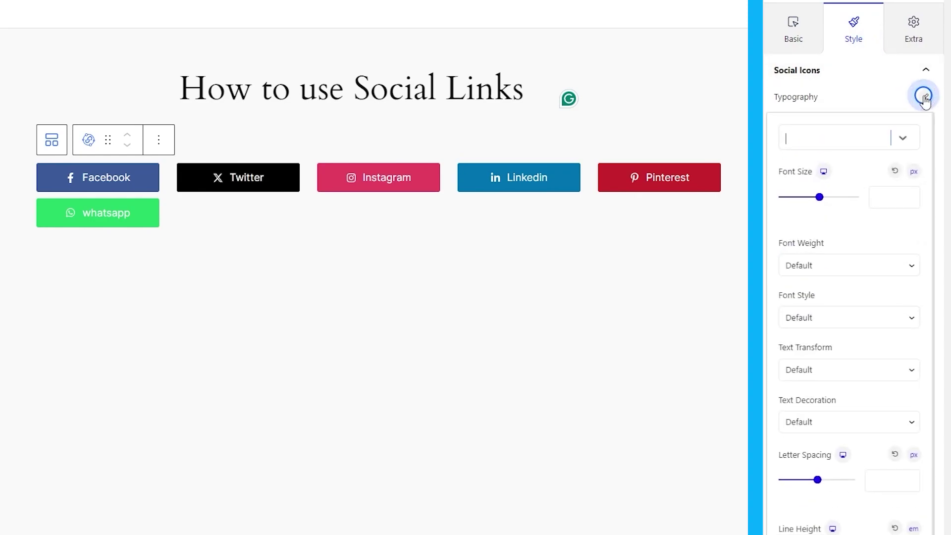
{"action": "type", "text": "urba"}
{"action": "key", "text": "Return"}
{"action": "mouse_move", "coordinate": [819, 197]}
{"action": "left_mouse_down"}
{"action": "mouse_move", "coordinate": [826, 203]}
{"action": "mouse_move", "coordinate": [819, 198]}
{"action": "left_mouse_up"}
Set the font weight to 500 and start editing the line height.
{"action": "scroll", "coordinate": [905, 274], "scroll_direction": "down", "scroll_amount": 1}
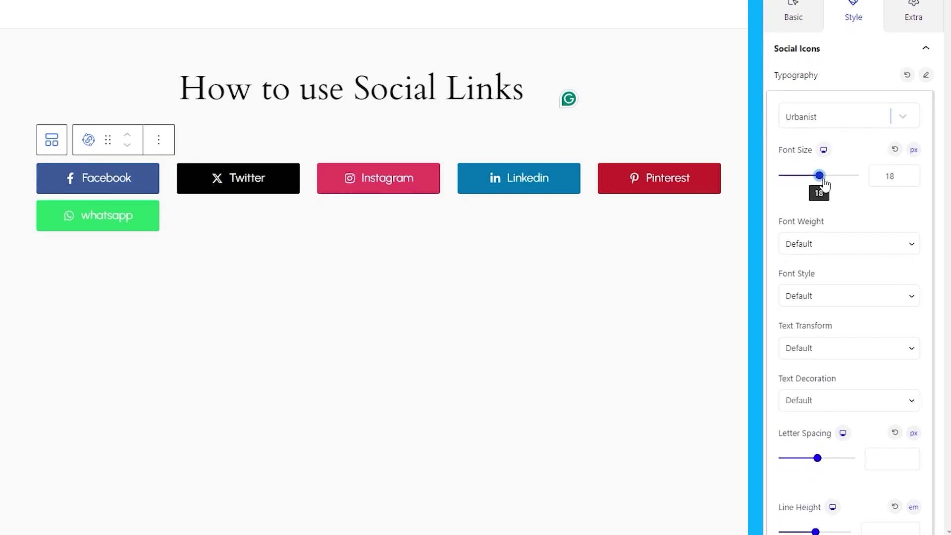
{"action": "left_click", "coordinate": [854, 237]}
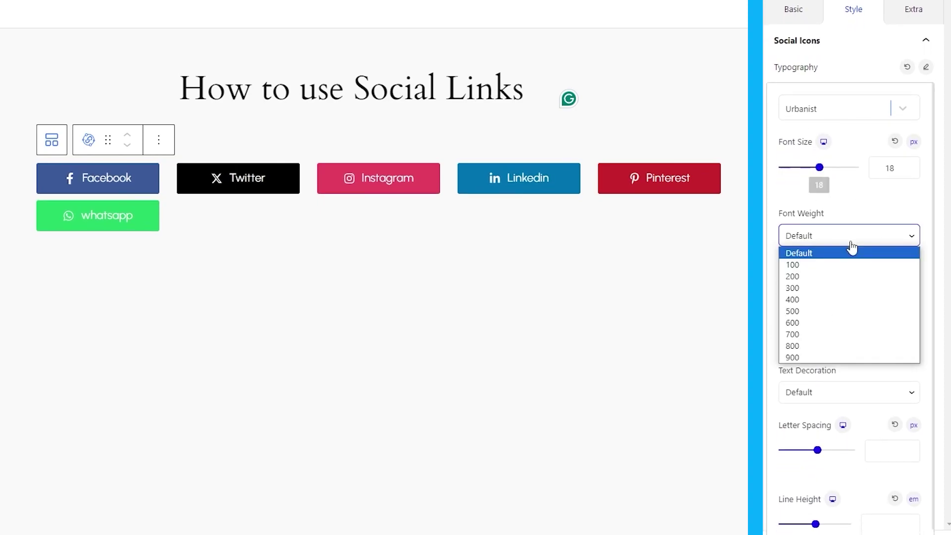
{"action": "left_click", "coordinate": [834, 310]}
{"action": "scroll", "coordinate": [852, 242], "scroll_direction": "down", "scroll_amount": 1}
{"action": "left_click", "coordinate": [884, 500]}
Enter a 1.5 line height, then set gap 12, border radius 8 and padding 10 px.
{"action": "type", "text": "1.5"}
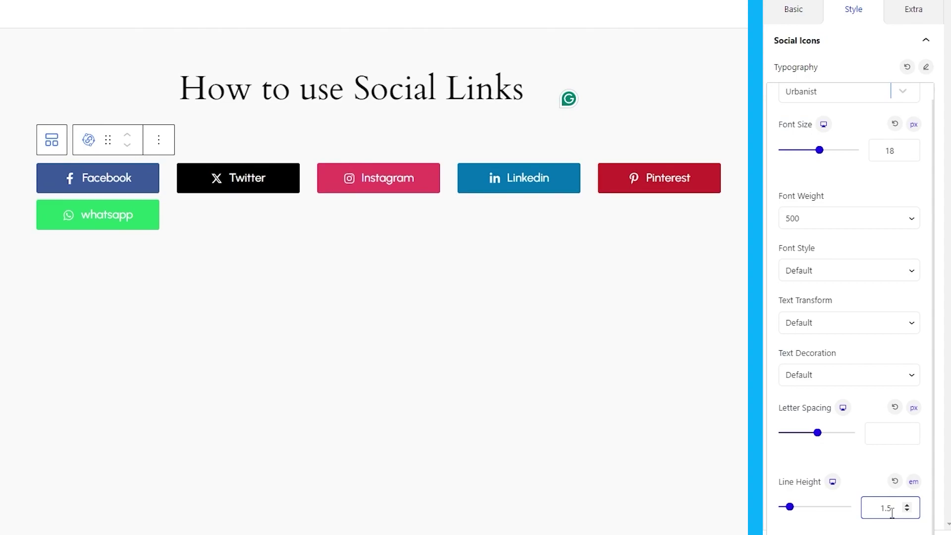
{"action": "left_click", "coordinate": [855, 72]}
{"action": "left_click_drag", "start_coordinate": [827, 117], "coordinate": [787, 147]}
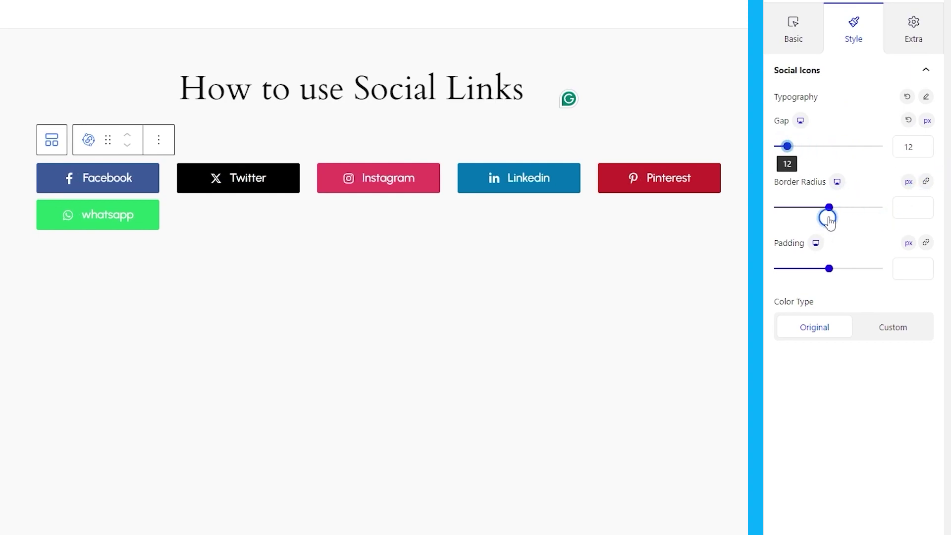
{"action": "left_click_drag", "start_coordinate": [830, 210], "coordinate": [792, 195]}
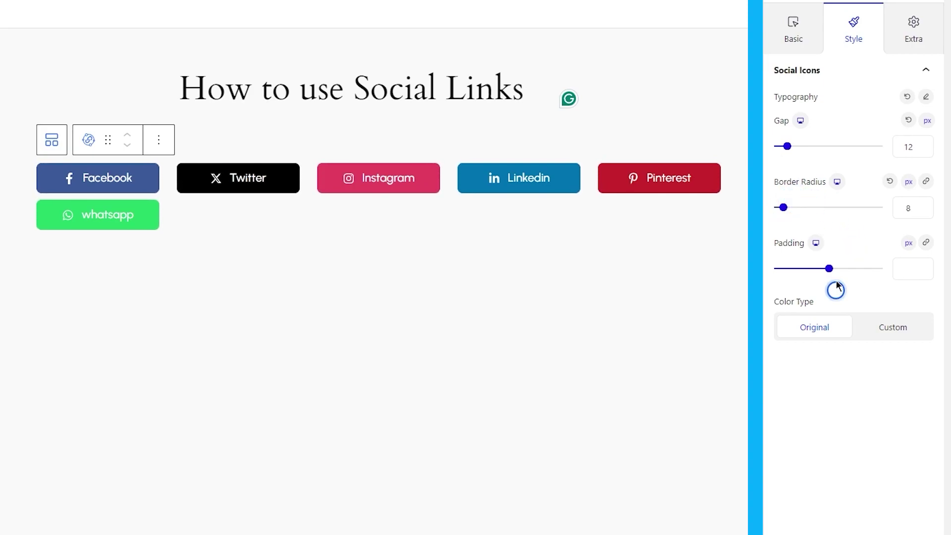
{"action": "left_click_drag", "start_coordinate": [831, 268], "coordinate": [795, 251]}
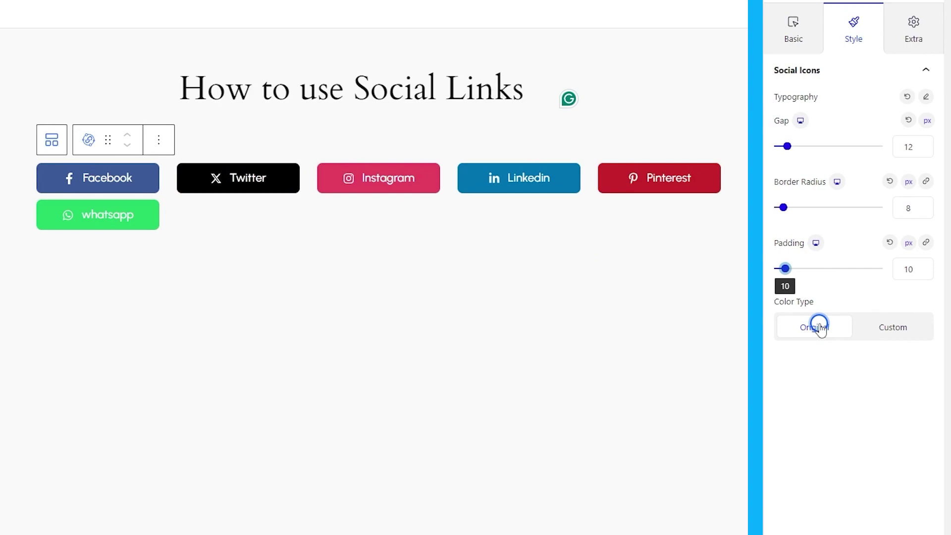
Switch Color Type to Custom, with white button text and a dark grey background.
{"action": "left_click", "coordinate": [889, 328]}
{"action": "left_click", "coordinate": [803, 356]}
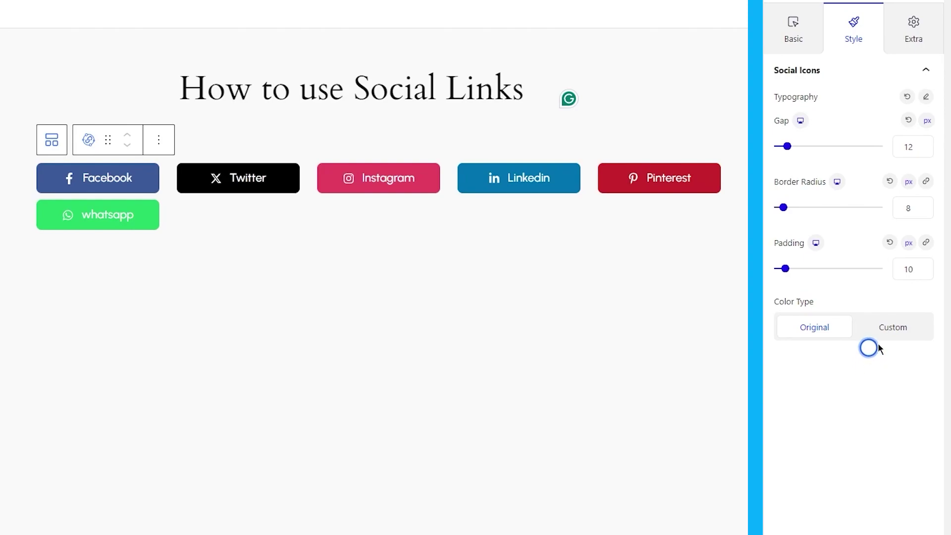
{"action": "left_click", "coordinate": [889, 335]}
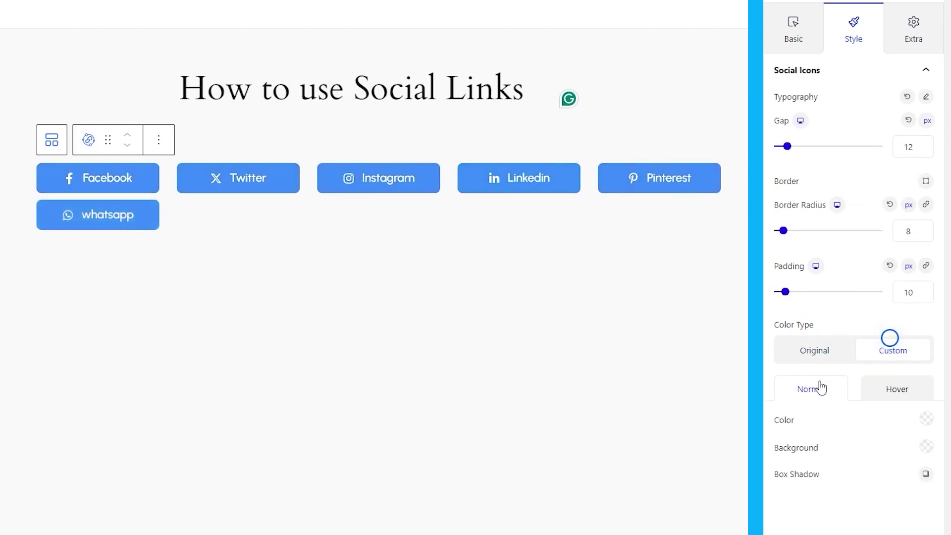
{"action": "left_click", "coordinate": [925, 419]}
{"action": "left_click_drag", "start_coordinate": [816, 229], "coordinate": [767, 89]}
{"action": "left_click", "coordinate": [853, 460]}
{"action": "left_click", "coordinate": [922, 445]}
{"action": "left_click", "coordinate": [819, 224]}
{"action": "mouse_move", "coordinate": [820, 224]}
{"action": "left_mouse_down"}
{"action": "mouse_move", "coordinate": [861, 228]}
{"action": "mouse_move", "coordinate": [789, 233]}
{"action": "mouse_move", "coordinate": [778, 203]}
{"action": "mouse_move", "coordinate": [774, 213]}
{"action": "left_mouse_up"}
{"action": "left_click", "coordinate": [885, 513]}
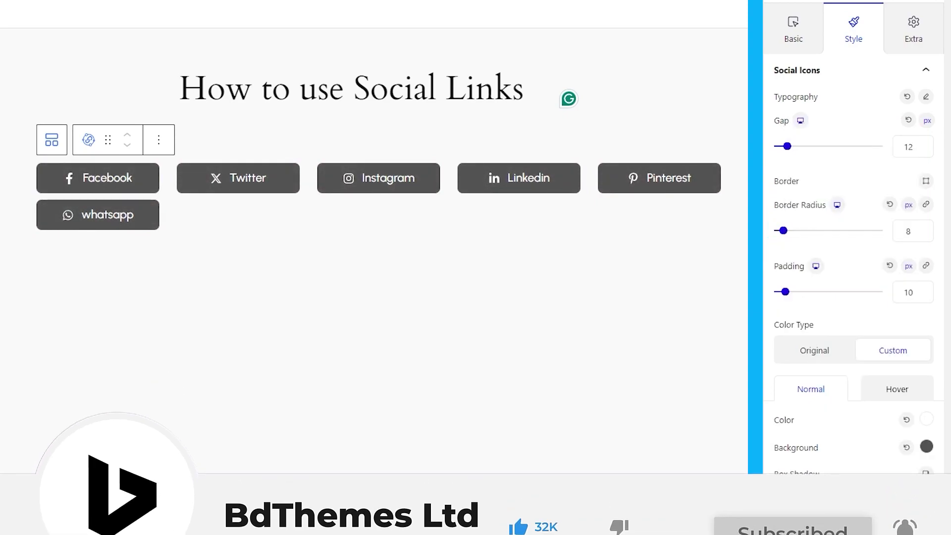
Give the buttons a blue hover background colour.
{"action": "left_click", "coordinate": [899, 390]}
{"action": "left_click", "coordinate": [911, 426]}
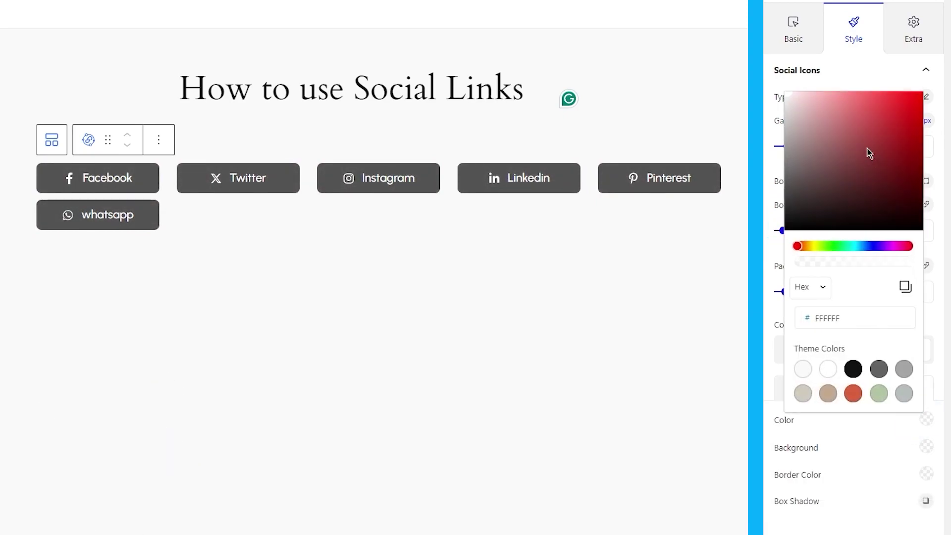
{"action": "left_click", "coordinate": [934, 480]}
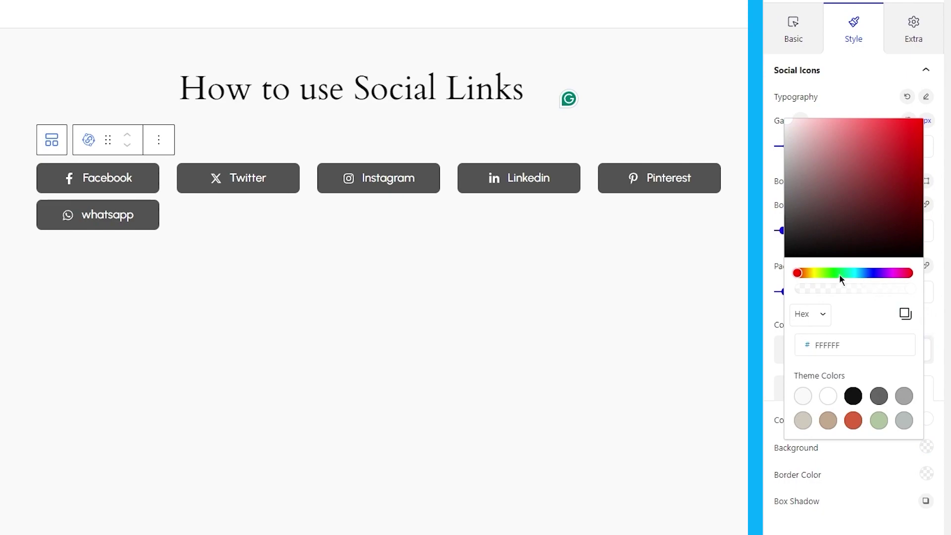
{"action": "left_click_drag", "start_coordinate": [838, 274], "coordinate": [866, 273]}
{"action": "left_click", "coordinate": [920, 120]}
{"action": "left_click", "coordinate": [664, 220]}
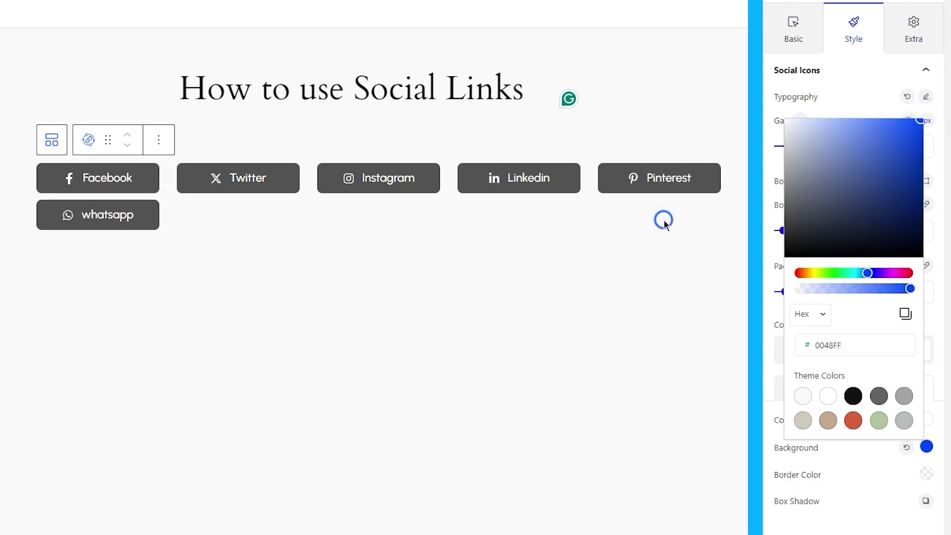
{"action": "left_click", "coordinate": [882, 496]}
Clear the custom backgrounds, return to Original brand colours and update the page.
{"action": "left_click", "coordinate": [907, 447]}
{"action": "left_click", "coordinate": [812, 390]}
{"action": "left_click", "coordinate": [908, 448]}
{"action": "left_click", "coordinate": [814, 350]}
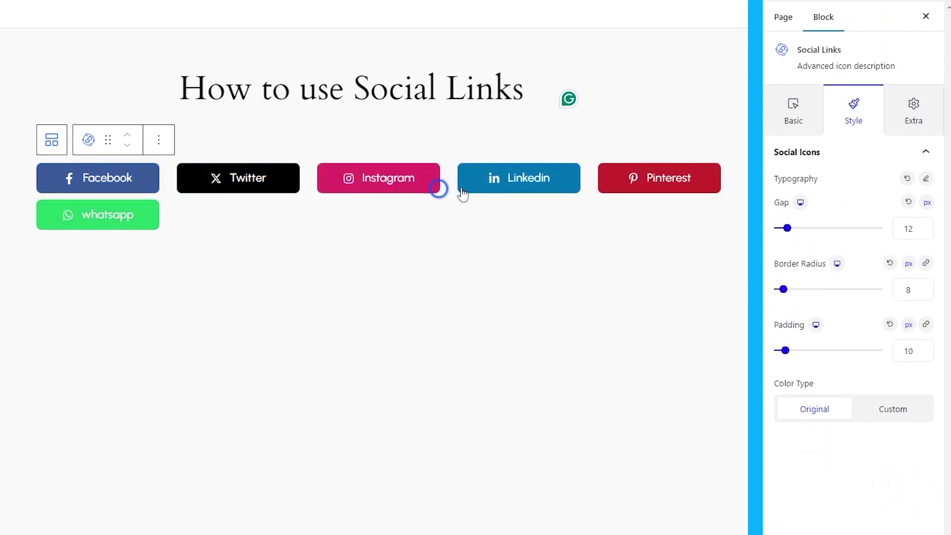
{"action": "left_click", "coordinate": [875, 16]}
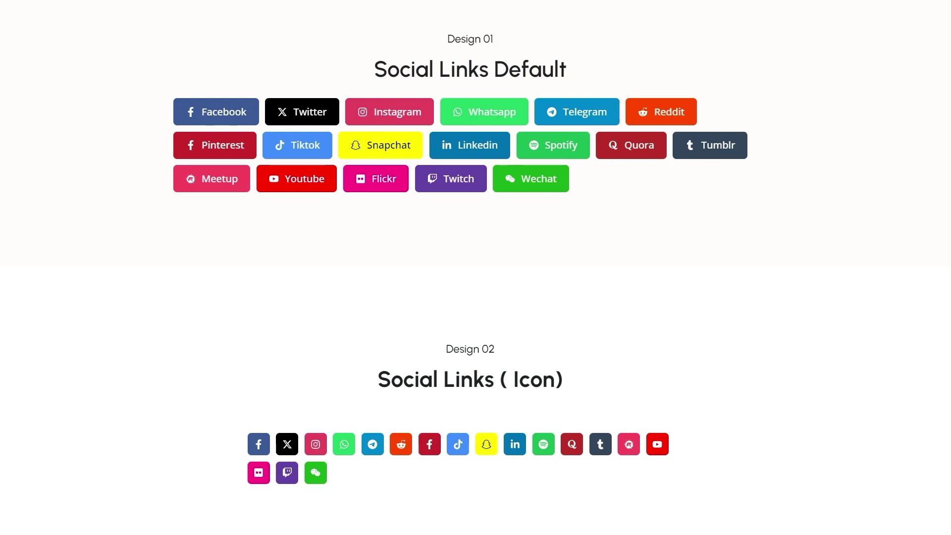
Scroll the demo page's Social Links examples from Design 01 down to Design 05.
{"action": "scroll", "coordinate": [475, 268], "scroll_direction": "down", "scroll_amount": 3}
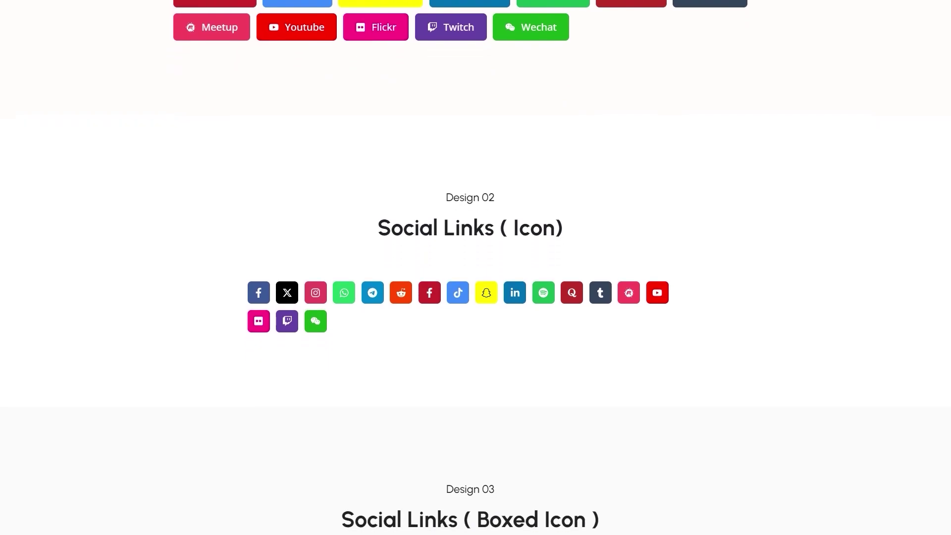
{"action": "scroll", "coordinate": [475, 267], "scroll_direction": "down", "scroll_amount": 3}
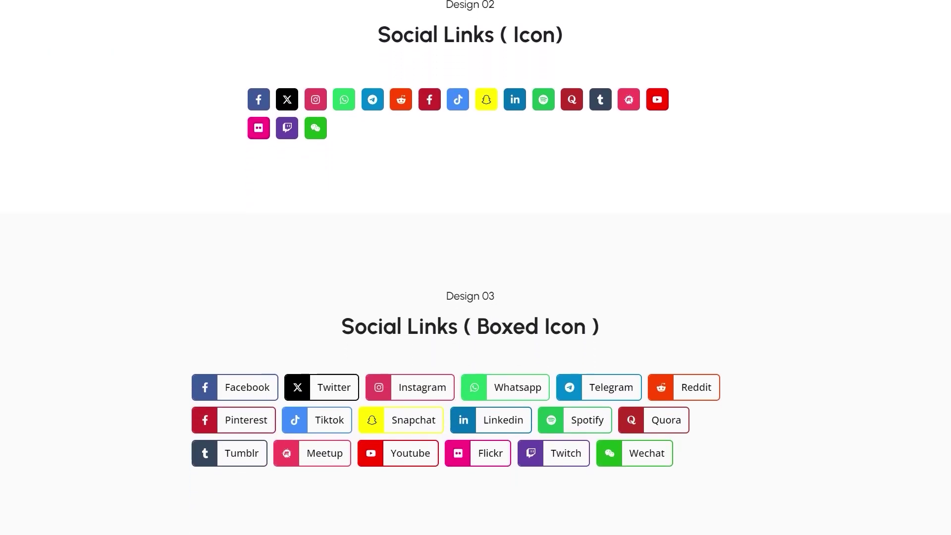
{"action": "scroll", "coordinate": [475, 267], "scroll_direction": "down", "scroll_amount": 4}
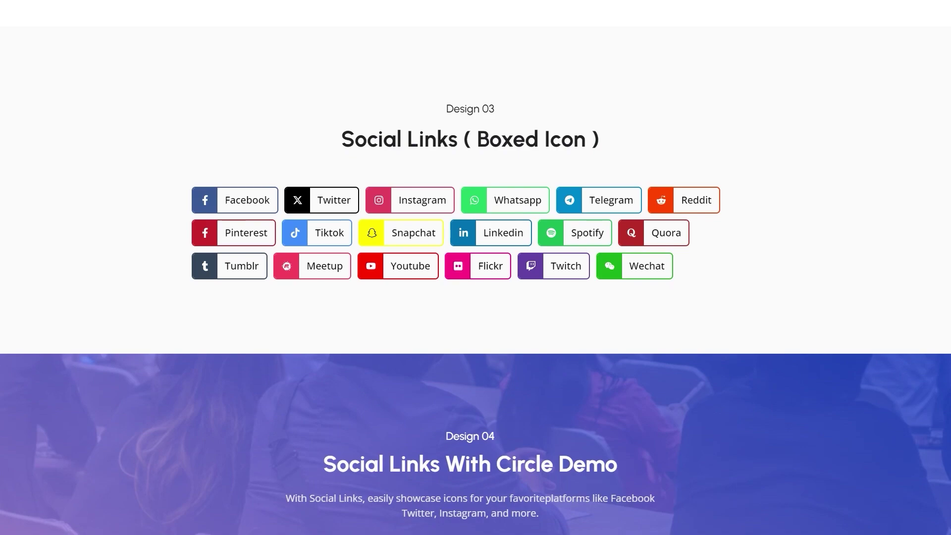
{"action": "scroll", "coordinate": [476, 268], "scroll_direction": "down", "scroll_amount": 3}
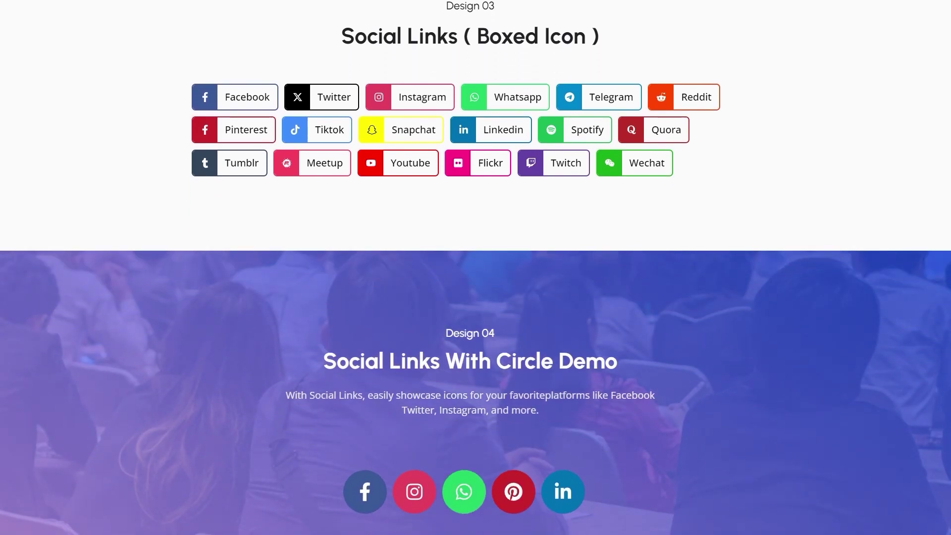
{"action": "scroll", "coordinate": [476, 267], "scroll_direction": "down", "scroll_amount": 3}
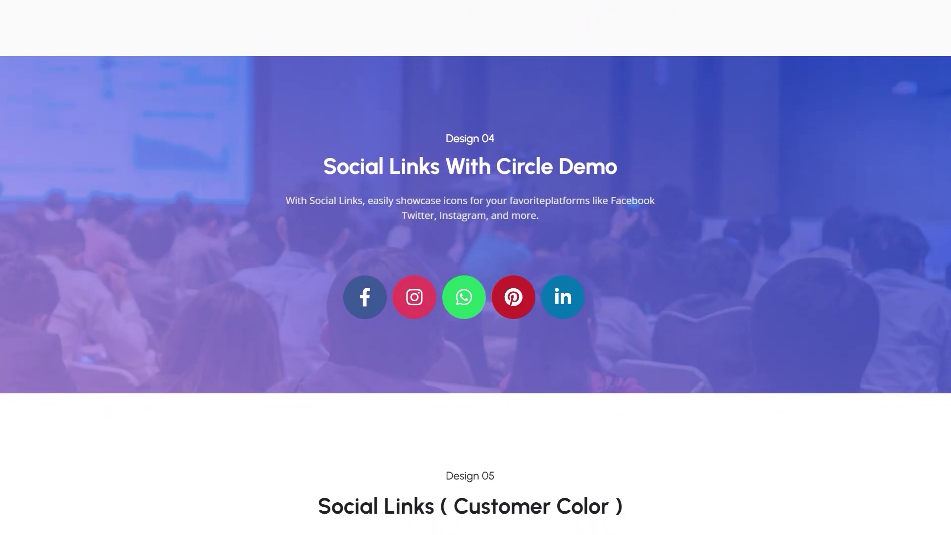
{"action": "scroll", "coordinate": [476, 268], "scroll_direction": "down", "scroll_amount": 4}
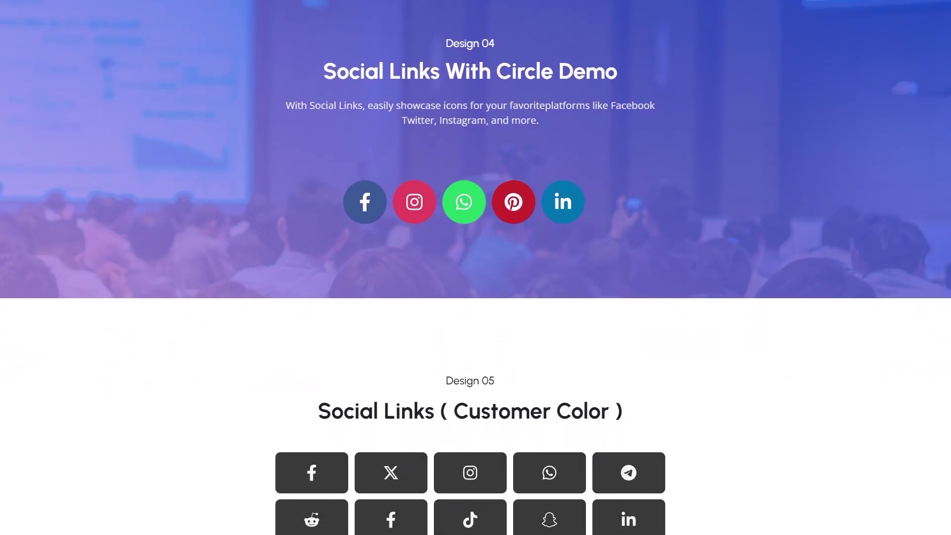
{"action": "scroll", "coordinate": [475, 268], "scroll_direction": "down", "scroll_amount": 4}
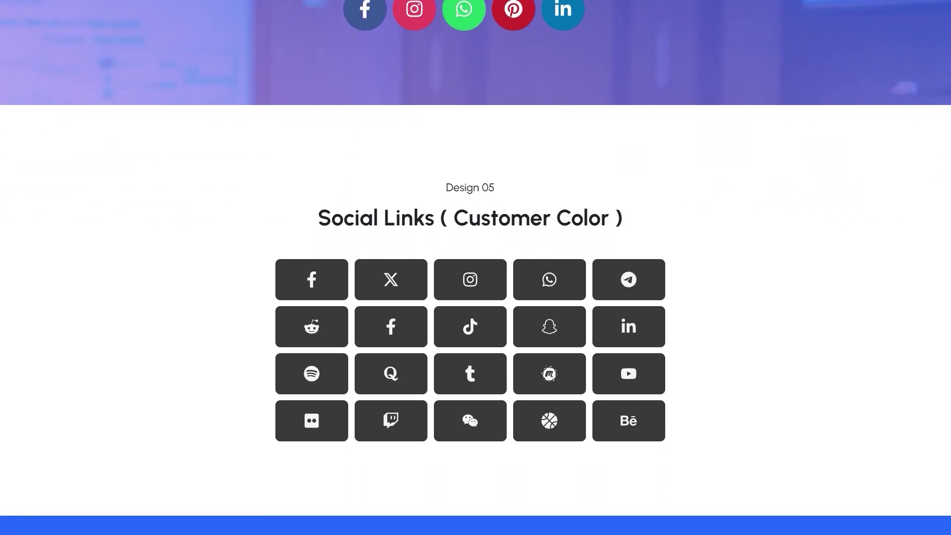